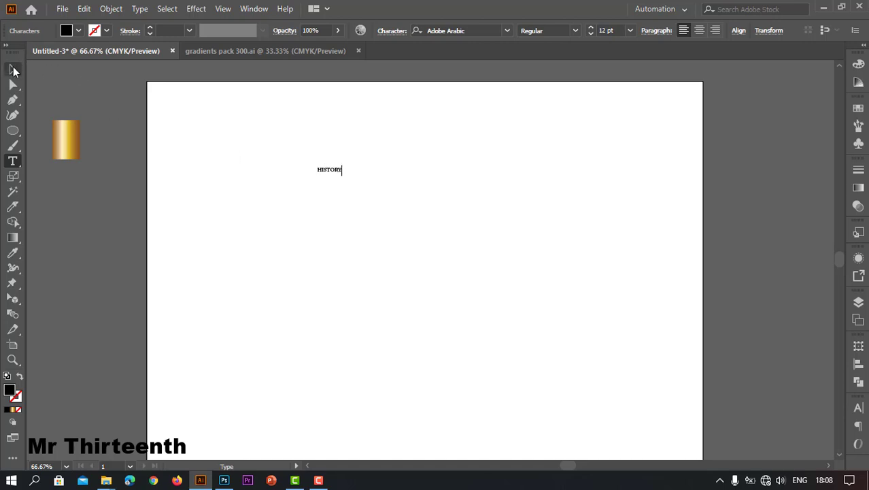
# Enlarge the HISTORY text to about 236 pt and place it across the upper part of the artboard.
pyautogui.click(13, 69)
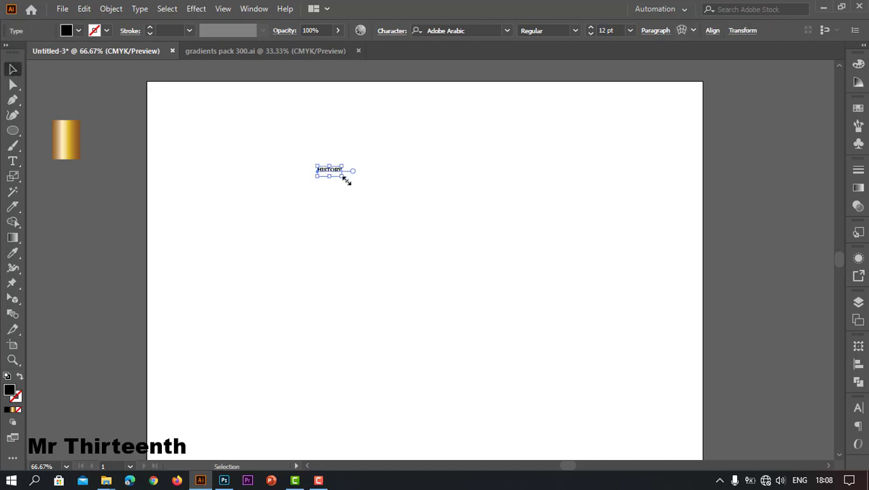
pyautogui.moveTo(344, 177); pyautogui.dragTo(612, 289)
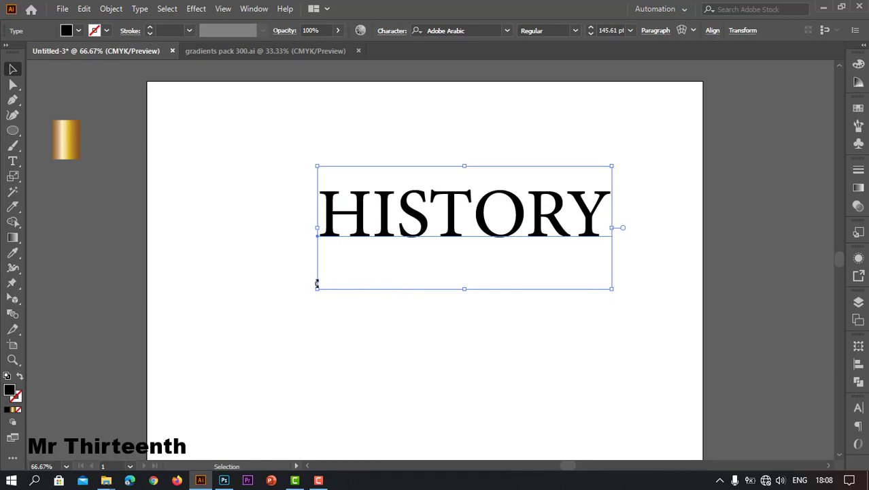
pyautogui.moveTo(317, 290); pyautogui.dragTo(202, 363)
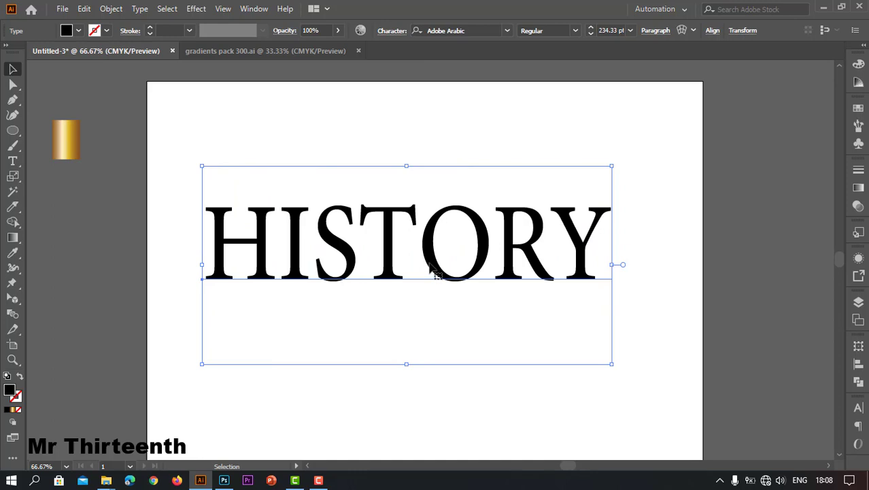
pyautogui.moveTo(433, 262); pyautogui.dragTo(490, 213)
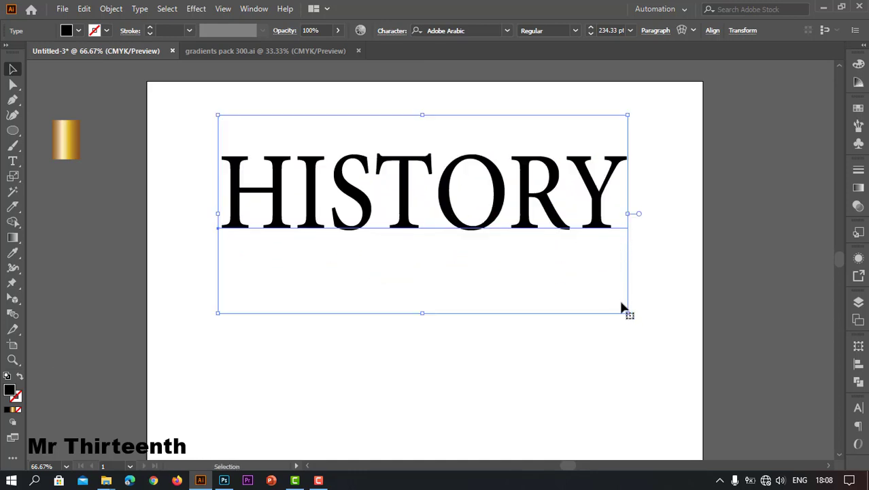
pyautogui.moveTo(627, 317); pyautogui.dragTo(666, 319)
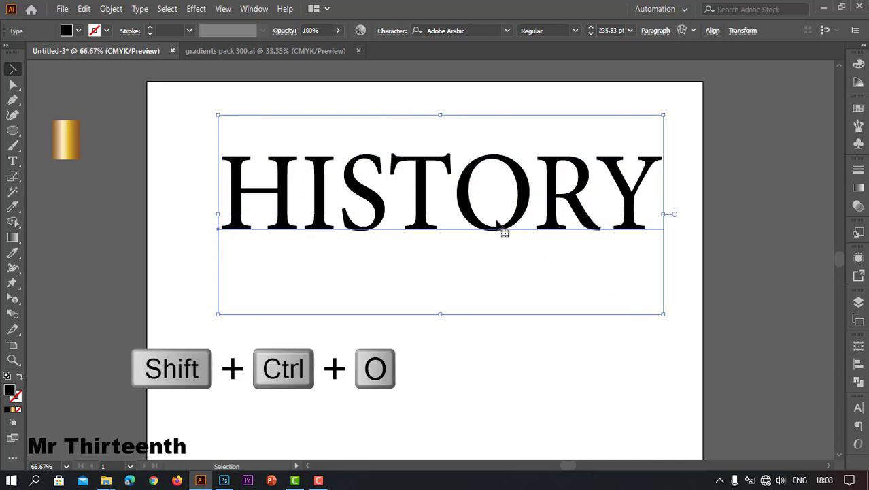
# Convert the HISTORY text to outlines and ungroup it into separate letters.
pyautogui.rightClick(465, 209)
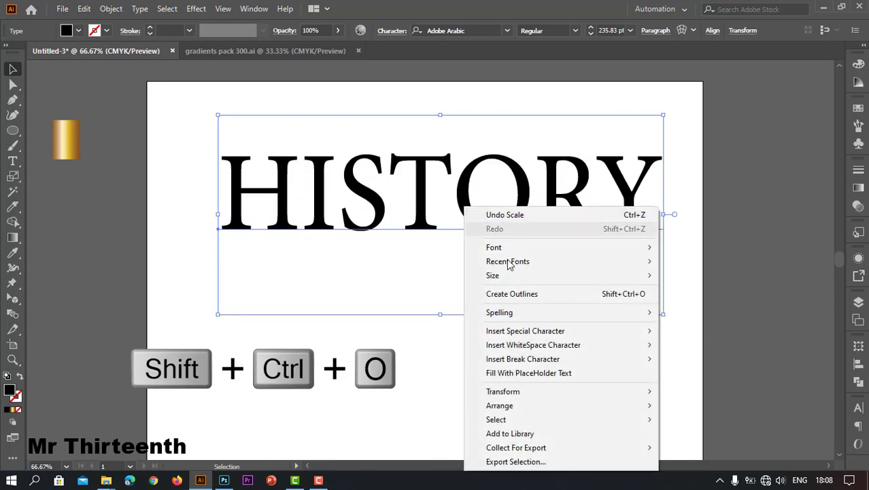
pyautogui.click(517, 294)
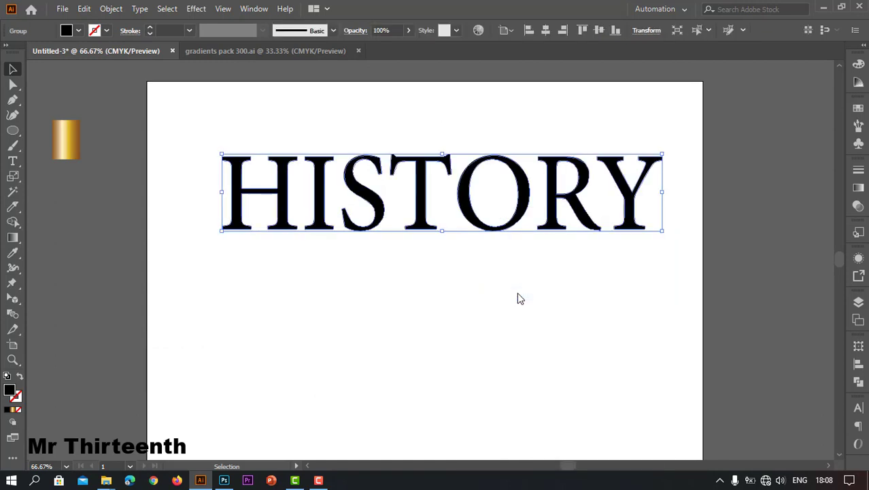
pyautogui.rightClick(421, 209)
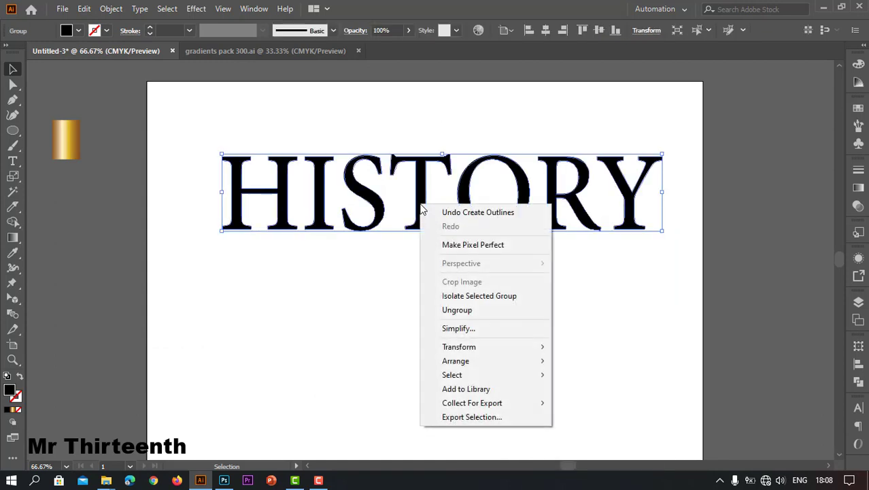
pyautogui.click(482, 310)
pyautogui.click(438, 265)
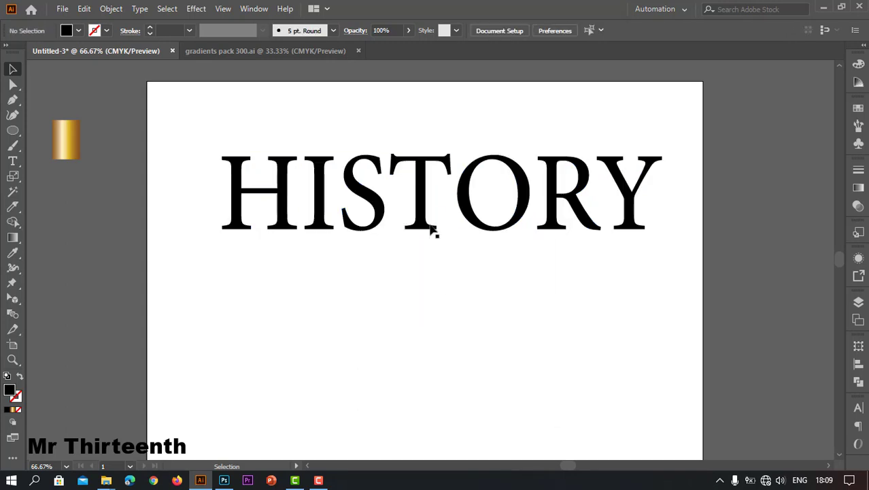
# Show the rulers and place a vertical guide through the centre of the letter T.
pyautogui.click(420, 216)
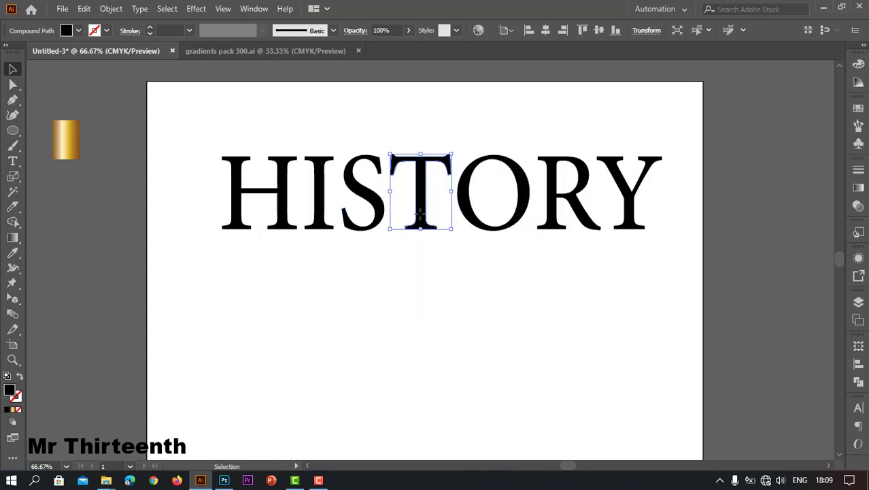
pyautogui.click(13, 360)
pyautogui.click(419, 212)
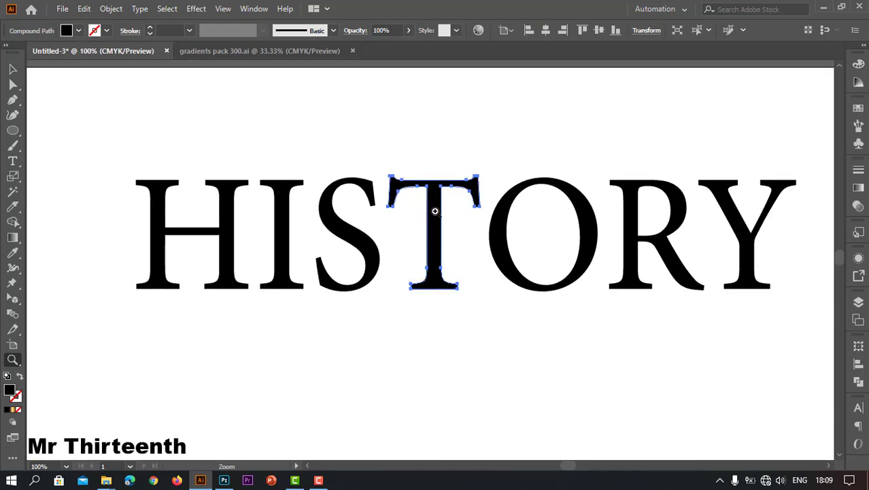
pyautogui.click(435, 211)
pyautogui.click(431, 302)
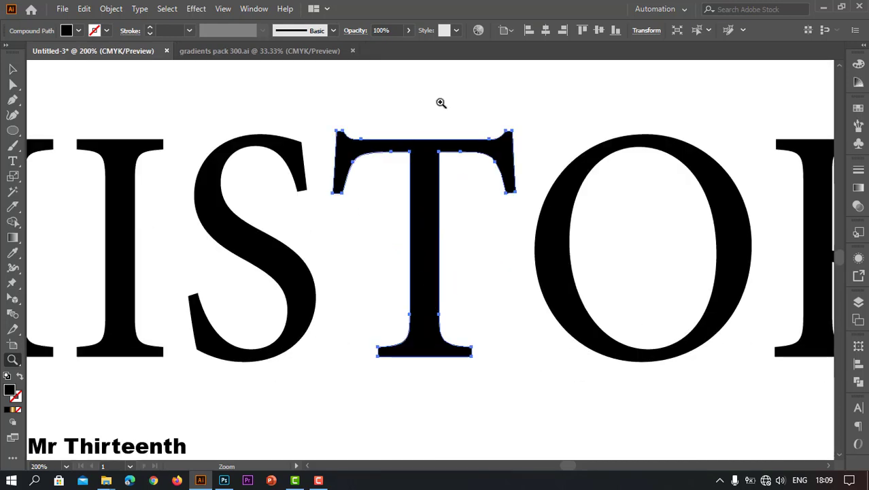
pyautogui.click(12, 68)
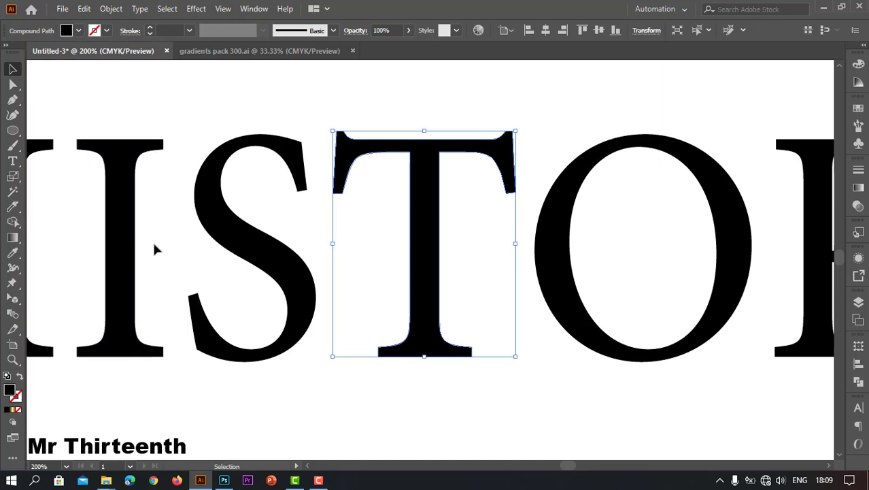
pyautogui.hotkey('ctrl', 'r')
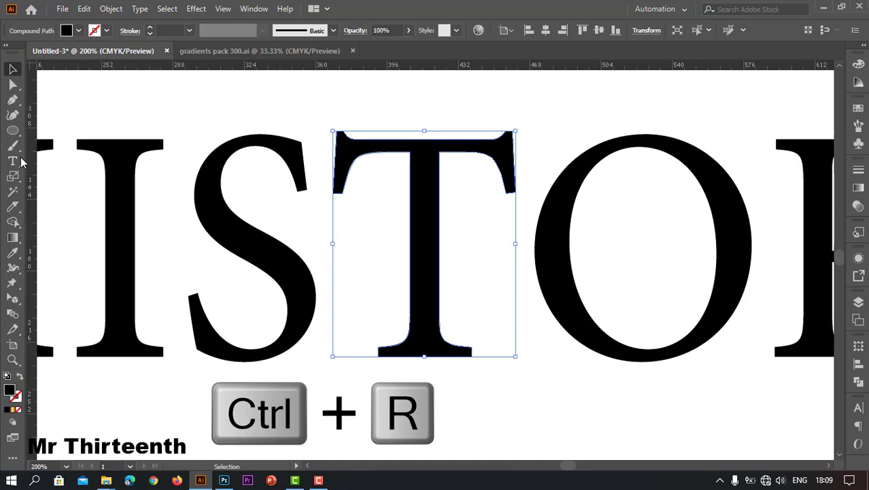
pyautogui.moveTo(32, 239); pyautogui.dragTo(426, 267)
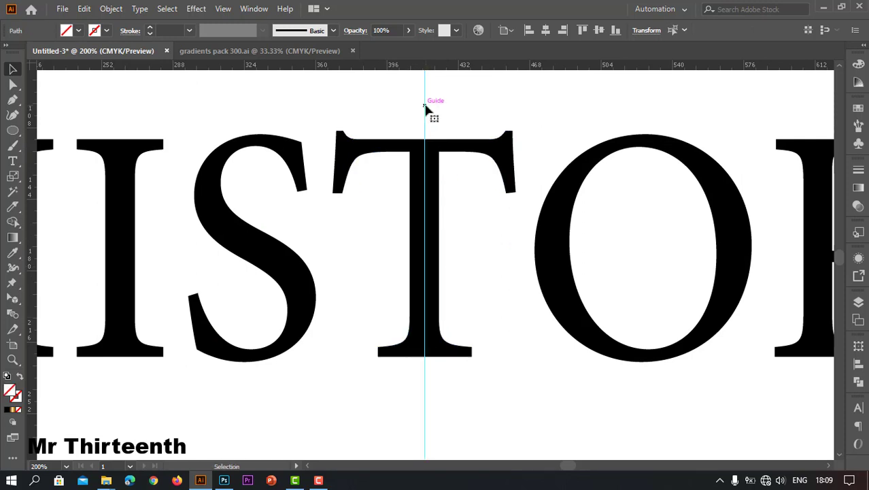
# Try to cut the T straight down along the guide with the Knife tool.
pyautogui.click(15, 209)
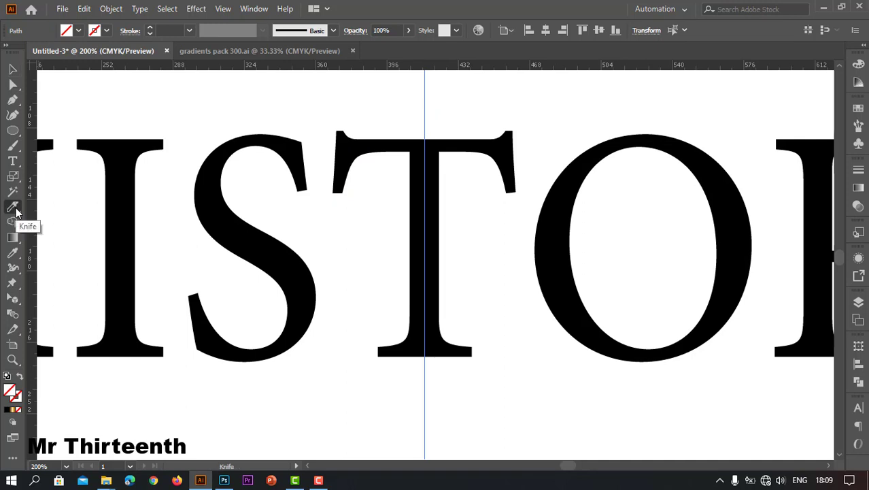
pyautogui.press('alt')
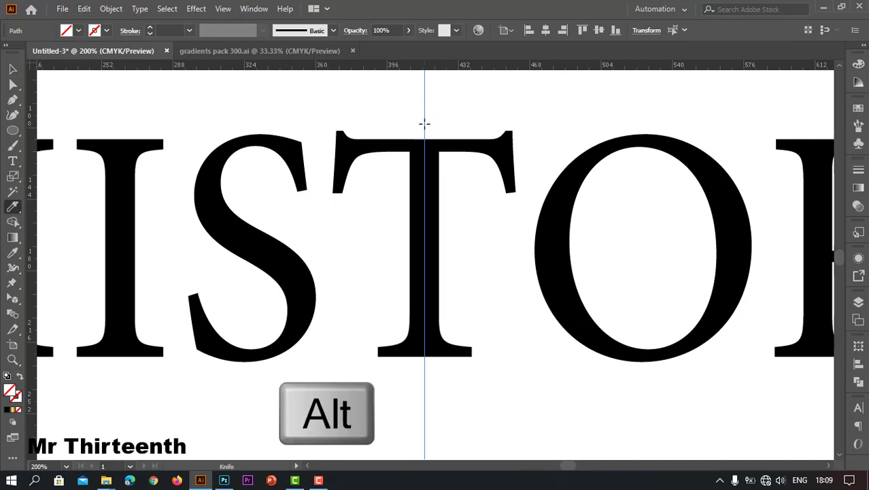
pyautogui.moveTo(425, 177); pyautogui.dragTo(426, 361)
pyautogui.keyDown('ctrl'); pyautogui.click(436, 375); pyautogui.keyUp('ctrl')
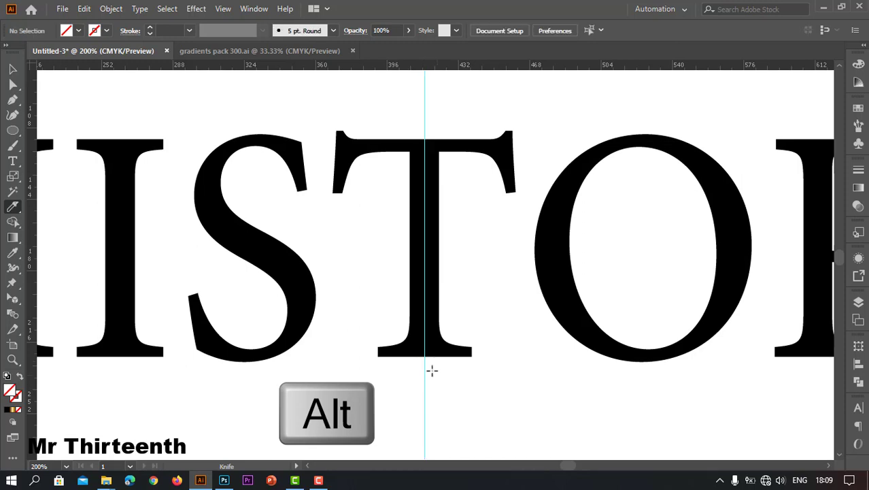
# Select the letter T and split it into two halves with a straight vertical Knife cut along the guide.
pyautogui.click(12, 69)
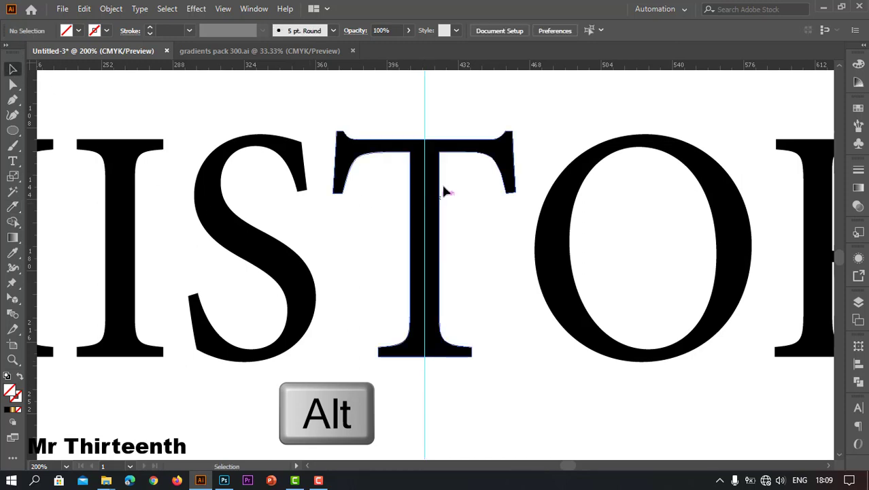
pyautogui.click(420, 165)
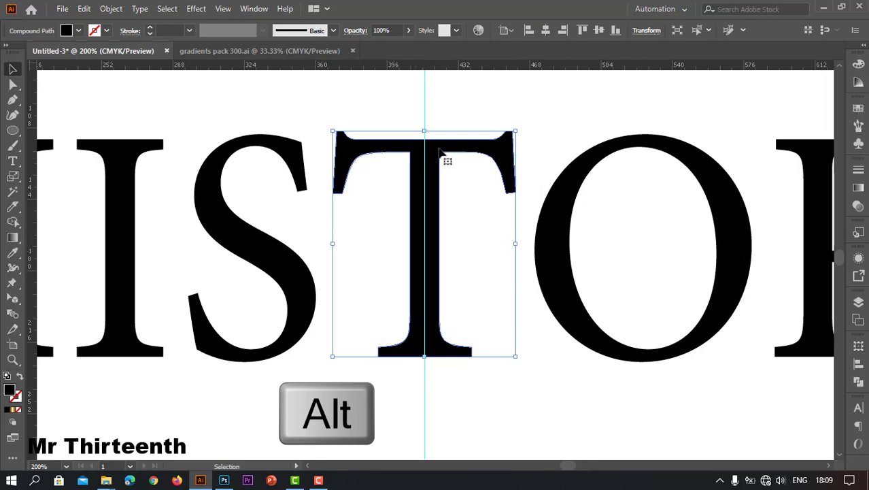
pyautogui.click(12, 206)
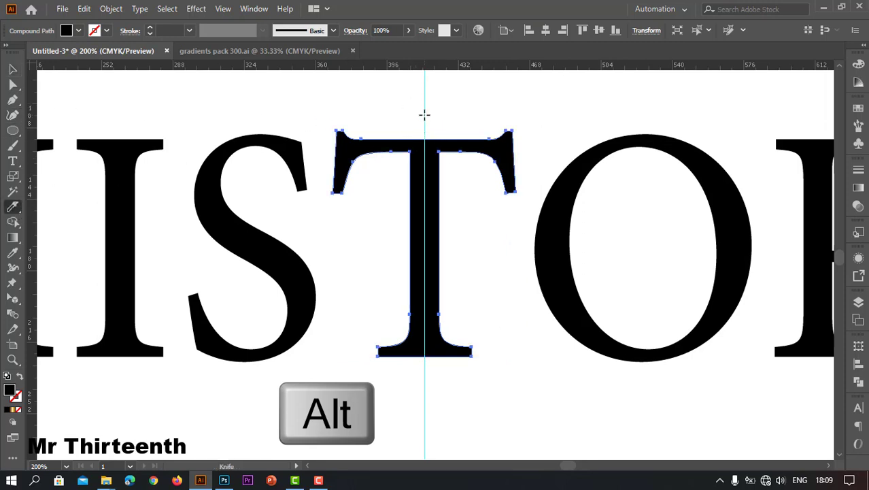
pyautogui.moveTo(424, 114); pyautogui.dragTo(424, 398)
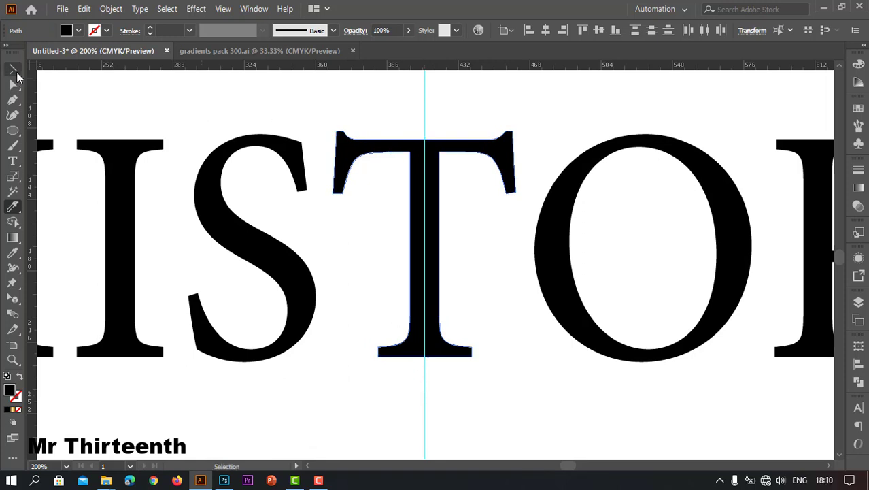
pyautogui.click(12, 69)
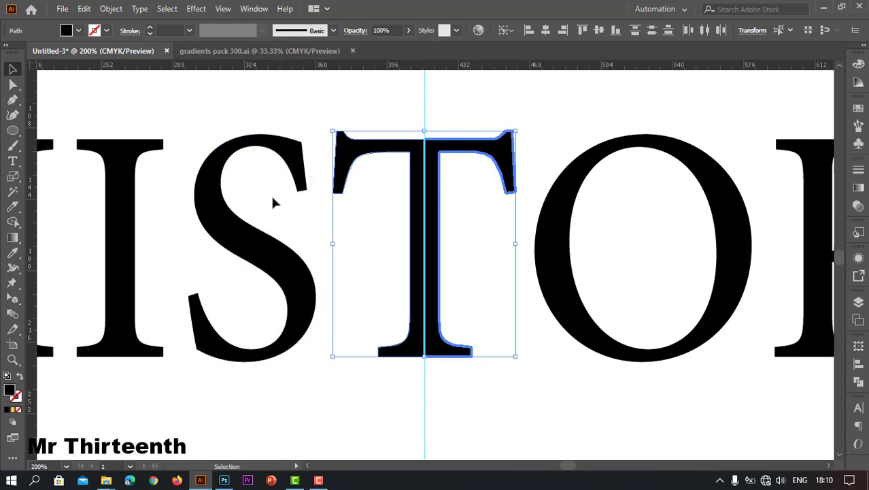
# Delete the vertical guide running through the T.
pyautogui.click(13, 360)
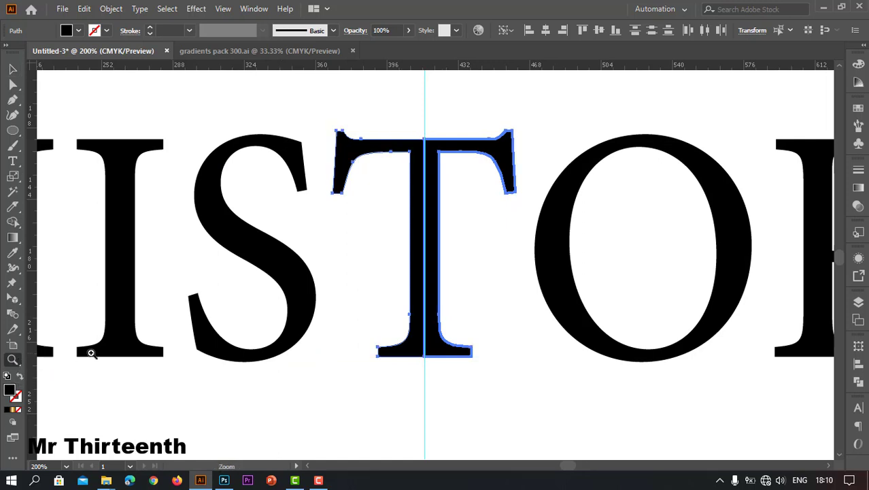
pyautogui.keyDown('alt'); pyautogui.click(324, 295); pyautogui.keyUp('alt')
pyautogui.keyDown('alt'); pyautogui.click(324, 295); pyautogui.keyUp('alt')
pyautogui.keyDown('alt'); pyautogui.click(325, 296); pyautogui.keyUp('alt')
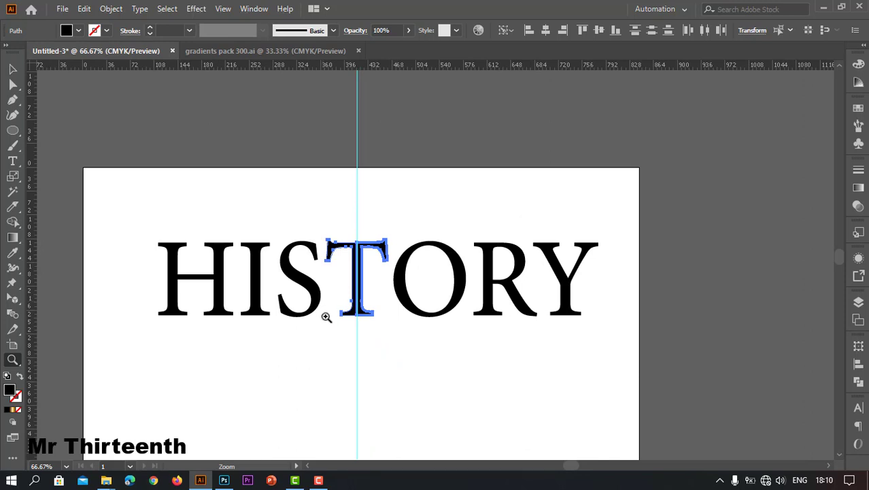
pyautogui.click(15, 65)
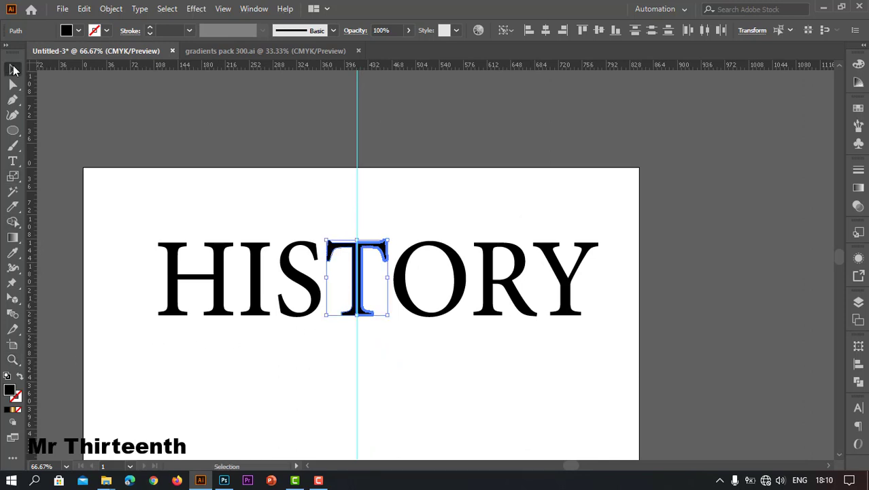
pyautogui.moveTo(260, 373); pyautogui.dragTo(355, 285)
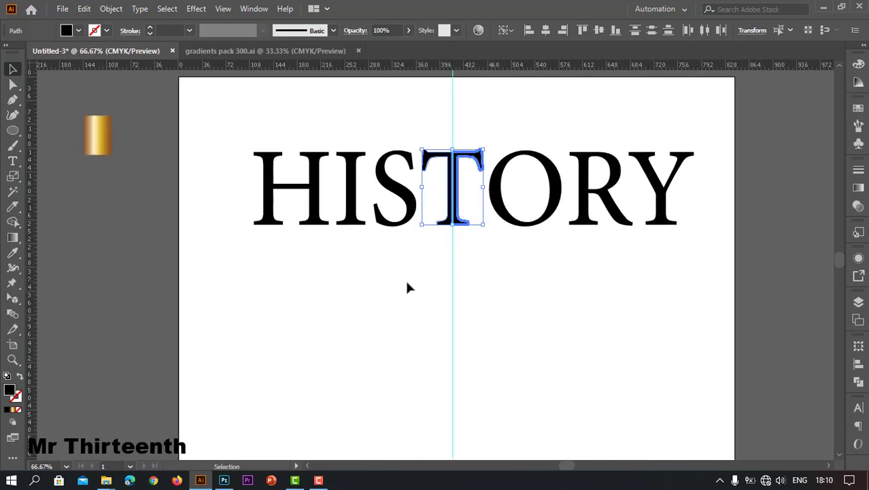
pyautogui.click(452, 280)
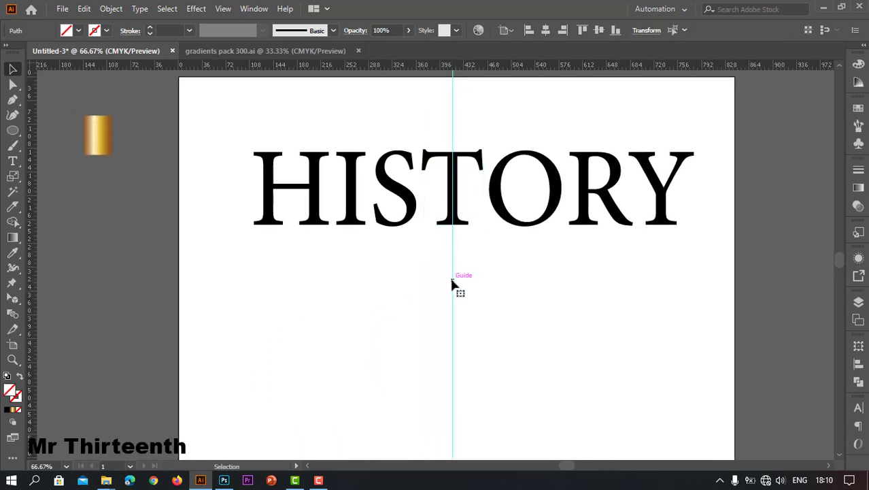
pyautogui.press('Delete')
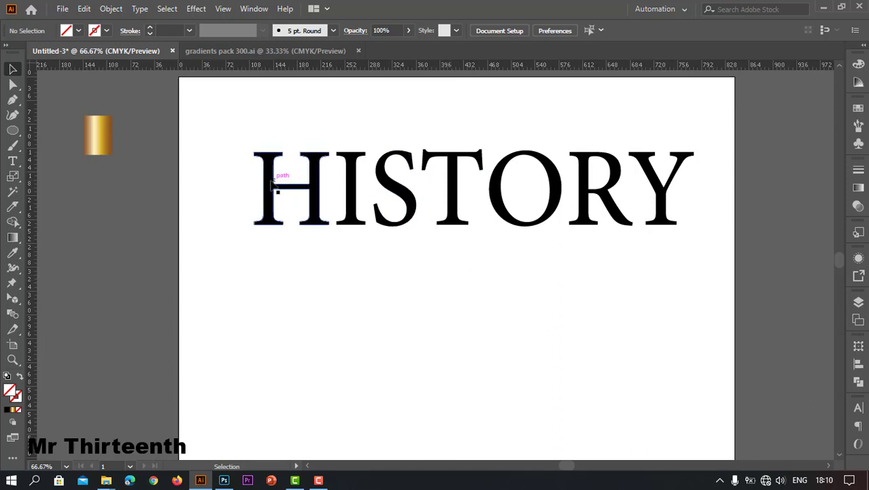
# Group the letters H, I, S with the left half of the T.
pyautogui.moveTo(235, 143); pyautogui.dragTo(425, 254)
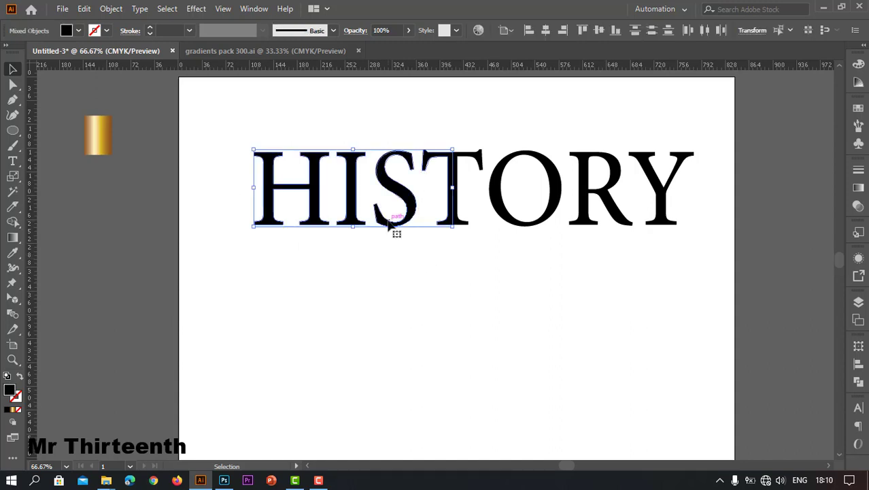
pyautogui.rightClick(403, 193)
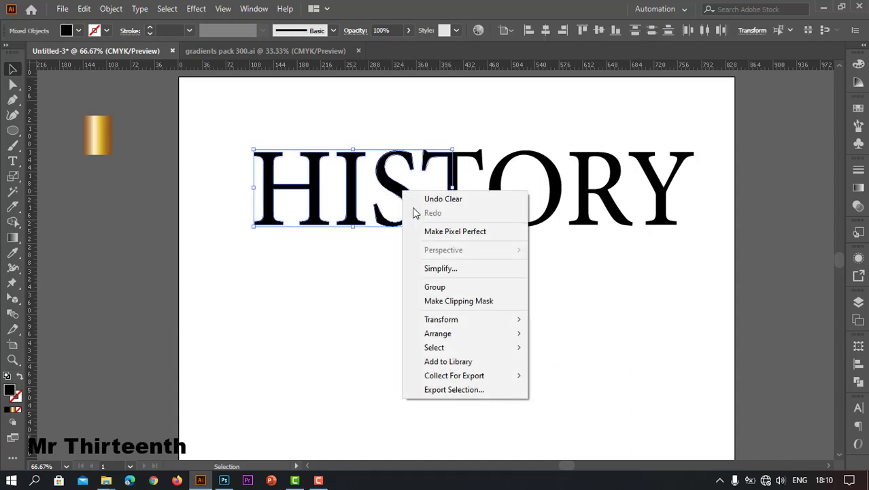
pyautogui.click(452, 287)
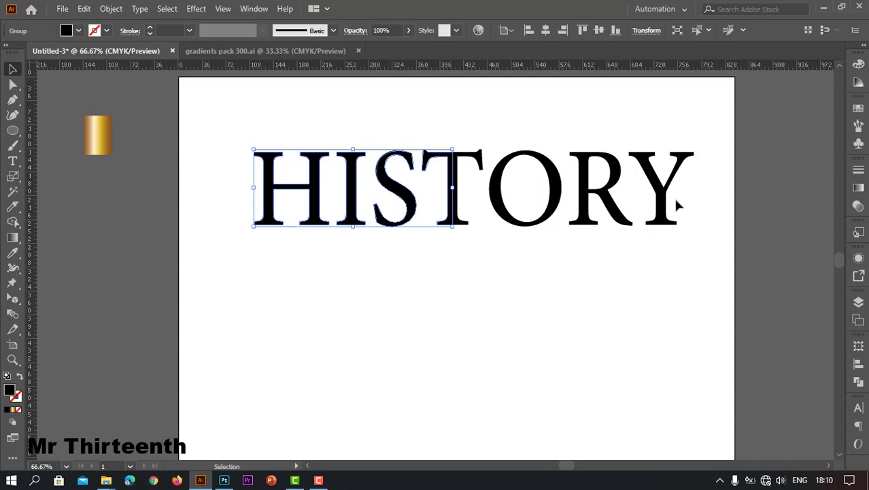
# Group the right half of the T with the letters O, R, Y, and hide the rulers.
pyautogui.moveTo(716, 146); pyautogui.dragTo(475, 238)
pyautogui.rightClick(497, 199)
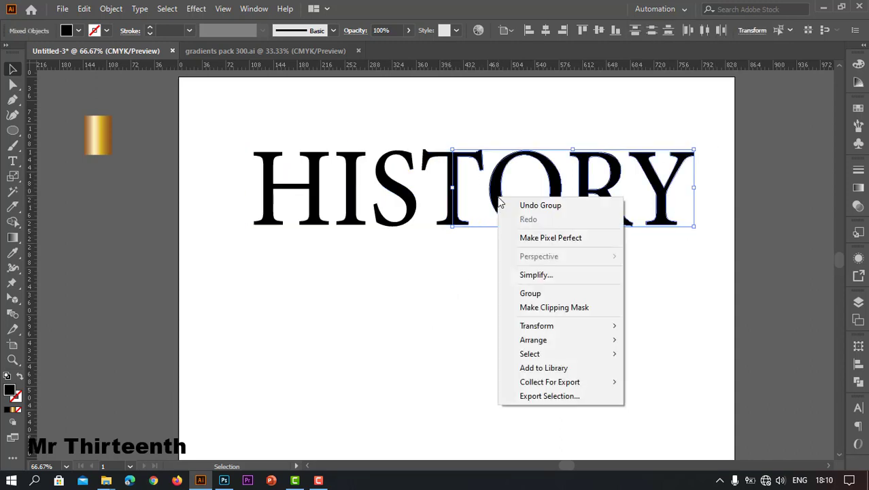
pyautogui.click(531, 293)
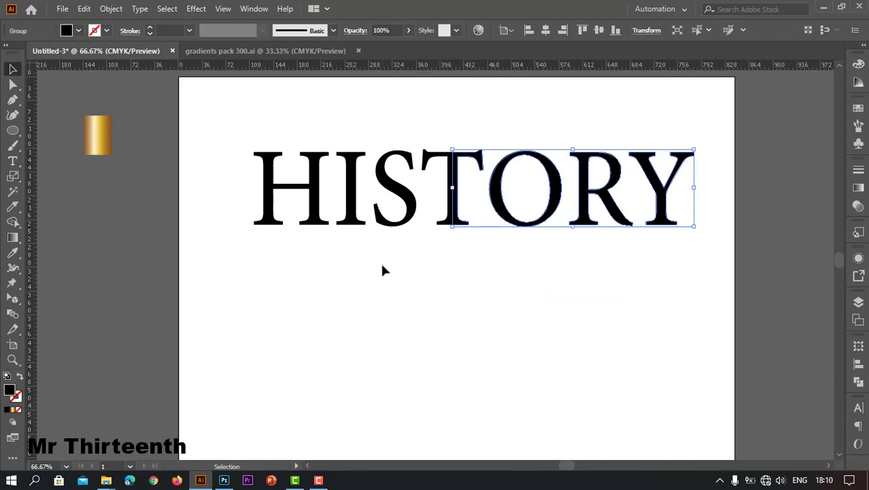
pyautogui.hotkey('ctrl', 'r')
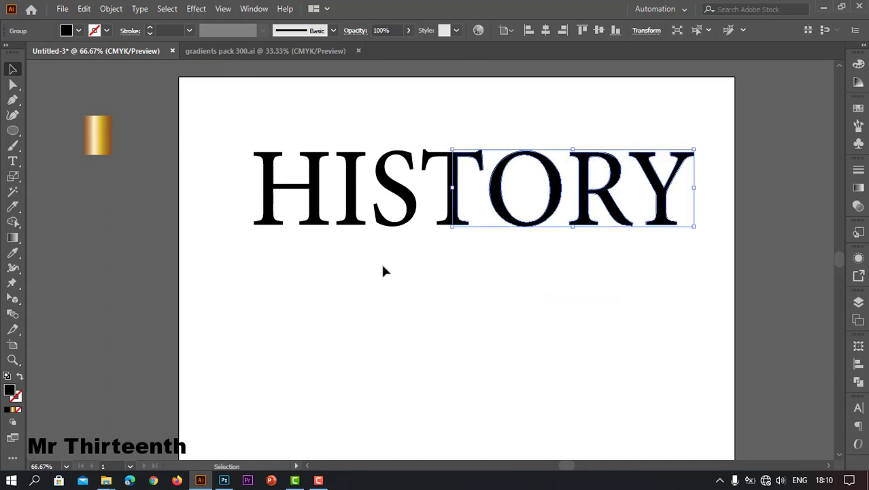
# Display the two-point perspective grid over the HISTORY lettering with the Perspective Grid tool.
pyautogui.scroll(-1, 387, 269)
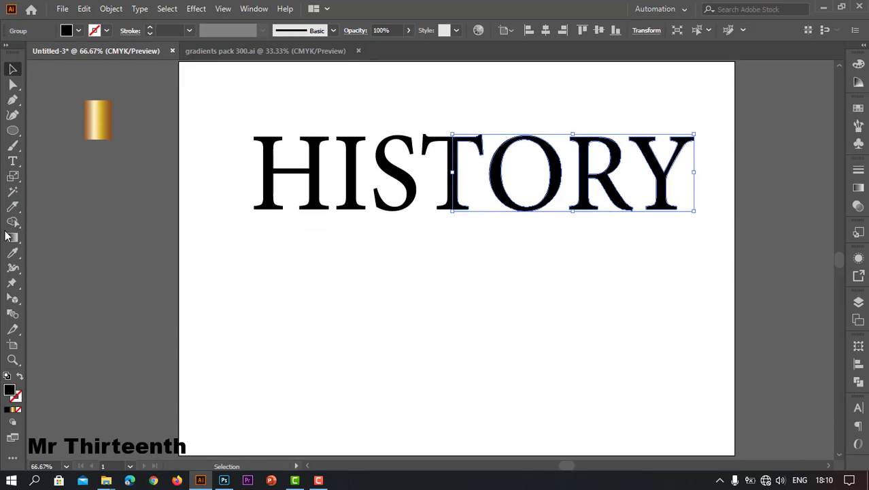
pyautogui.click(12, 298)
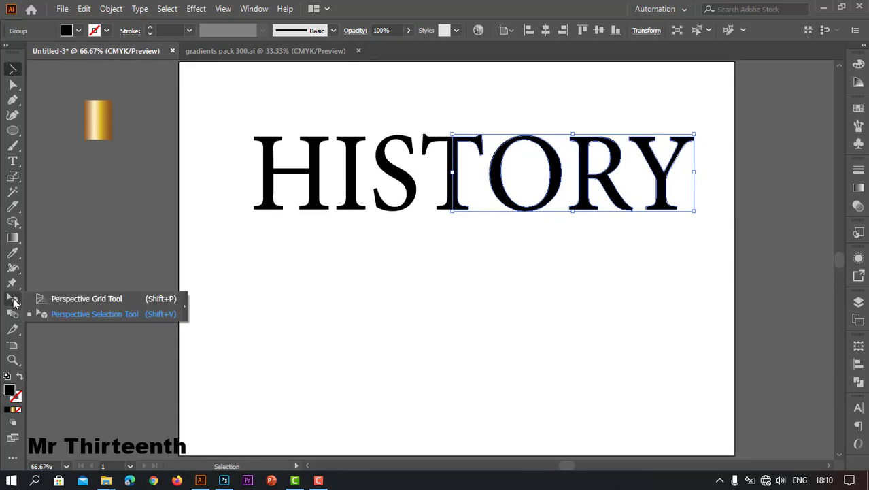
pyautogui.click(75, 298)
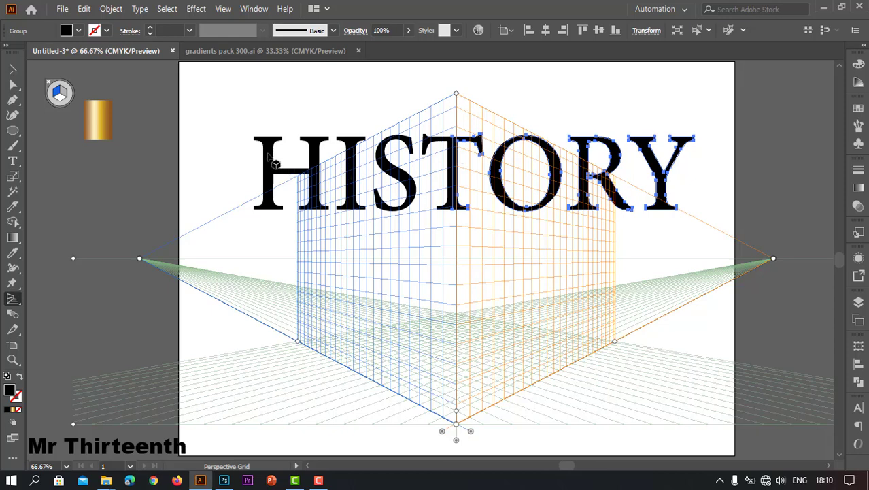
# Attach the HIS and half-T group to the left perspective plane and stretch it from the grid's centre line down to the ground corner.
pyautogui.click(15, 300)
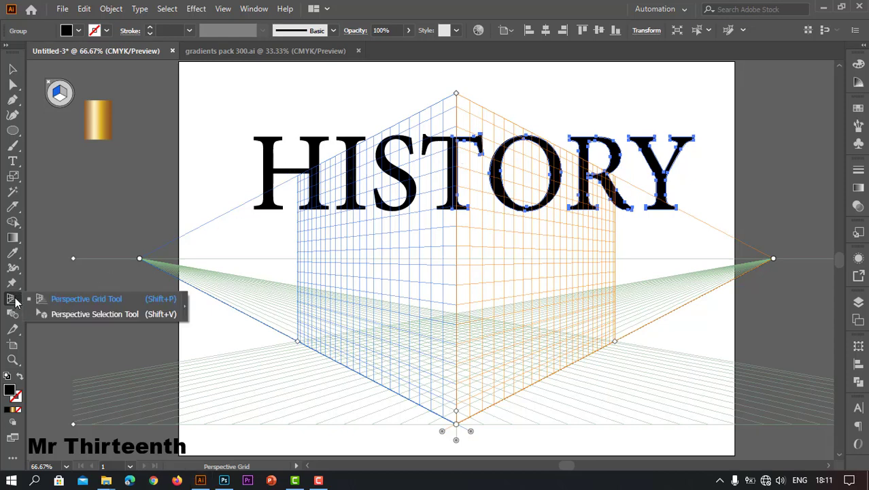
pyautogui.click(63, 314)
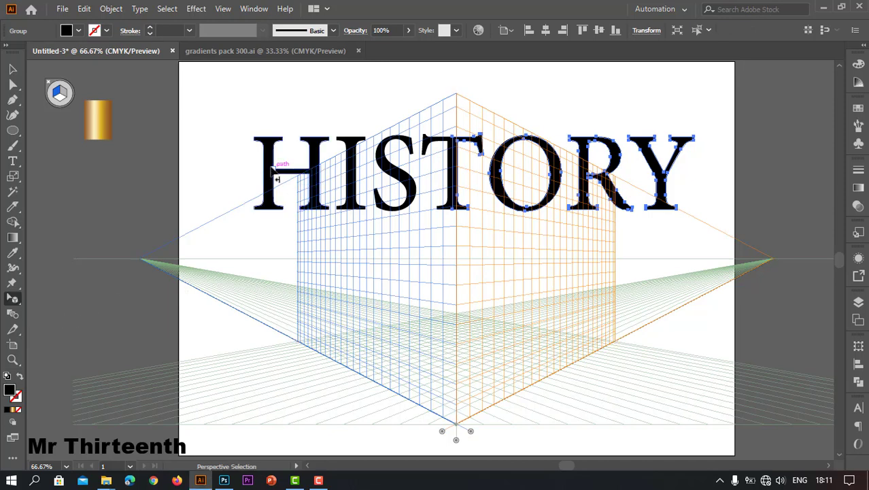
pyautogui.moveTo(277, 178); pyautogui.dragTo(339, 297)
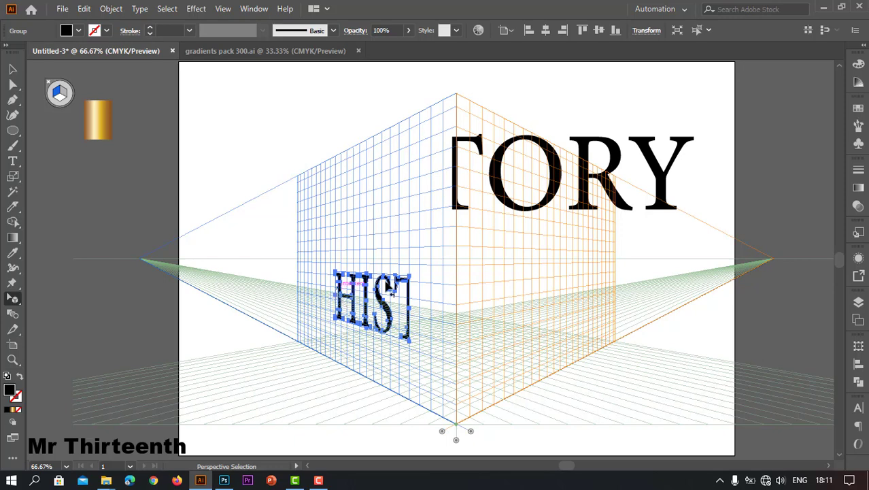
pyautogui.moveTo(411, 279); pyautogui.dragTo(461, 189)
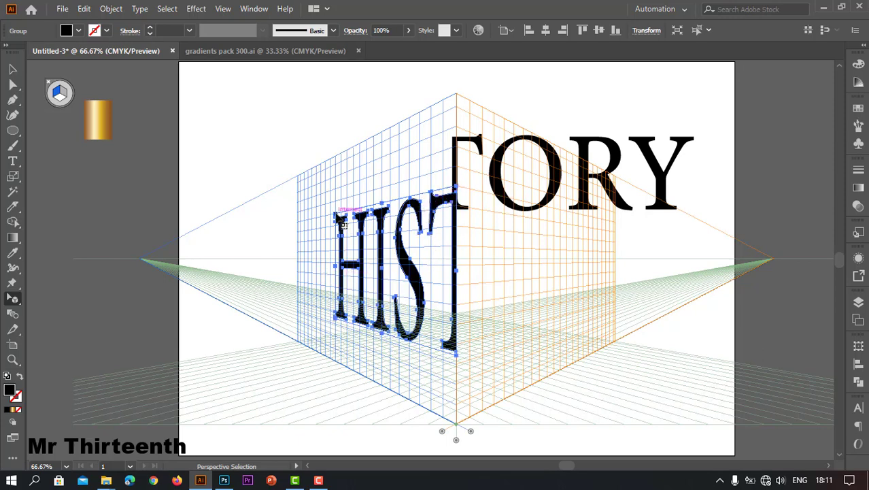
pyautogui.moveTo(336, 217); pyautogui.dragTo(274, 221)
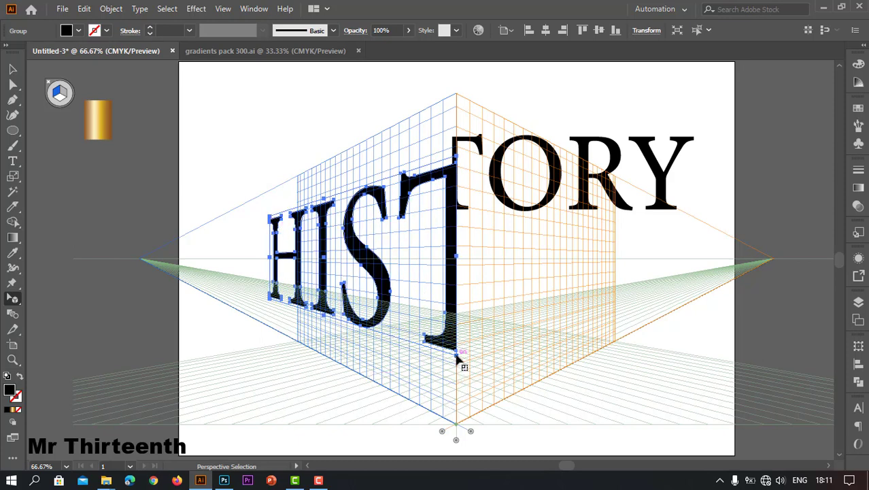
pyautogui.moveTo(457, 361)
pyautogui.mouseDown()
pyautogui.moveTo(458, 402)
pyautogui.moveTo(445, 429)
pyautogui.moveTo(454, 433)
pyautogui.moveTo(457, 422)
pyautogui.mouseUp()
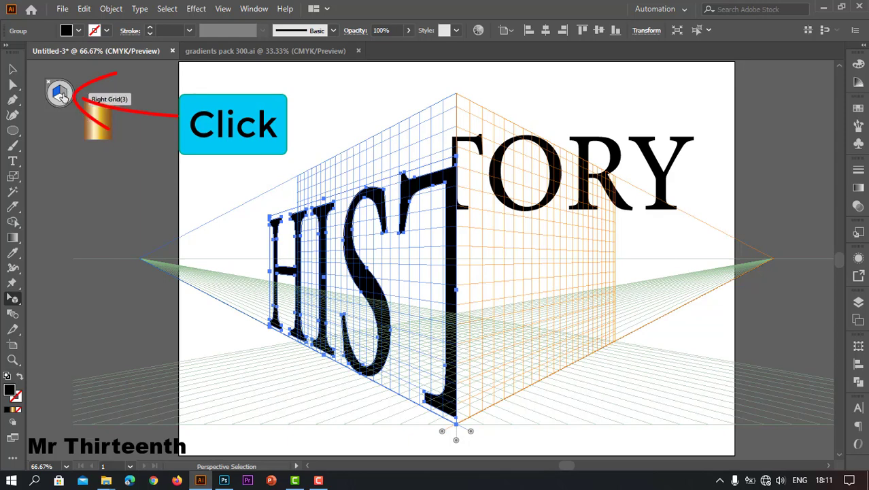
# Attach the half-T and ORY group to the right perspective plane and stretch it so its T half matches the left one.
pyautogui.click(62, 95)
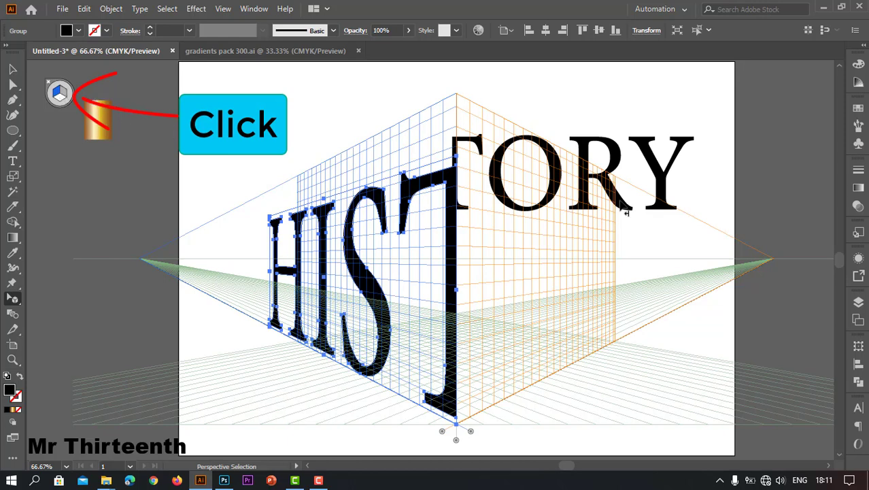
pyautogui.moveTo(659, 176)
pyautogui.mouseDown()
pyautogui.moveTo(663, 198)
pyautogui.moveTo(660, 184)
pyautogui.moveTo(644, 241)
pyautogui.moveTo(563, 281)
pyautogui.moveTo(568, 275)
pyautogui.mouseUp()
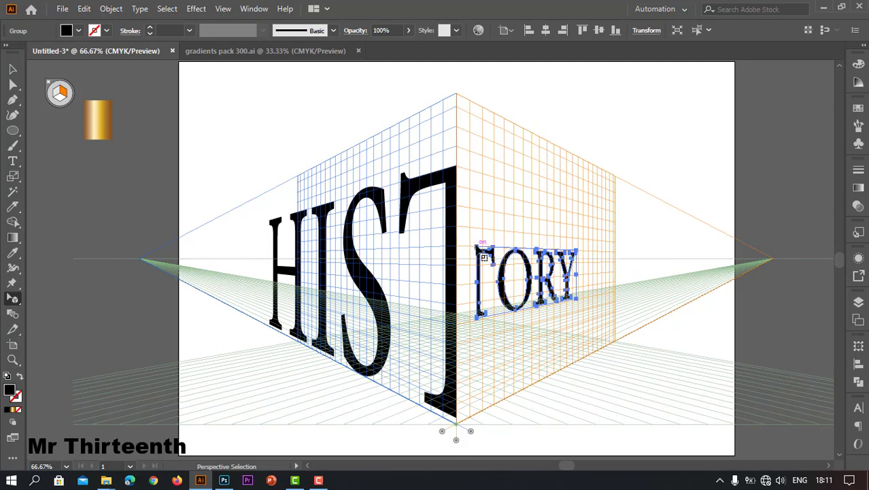
pyautogui.moveTo(481, 254); pyautogui.dragTo(460, 175)
pyautogui.moveTo(459, 175); pyautogui.dragTo(458, 170)
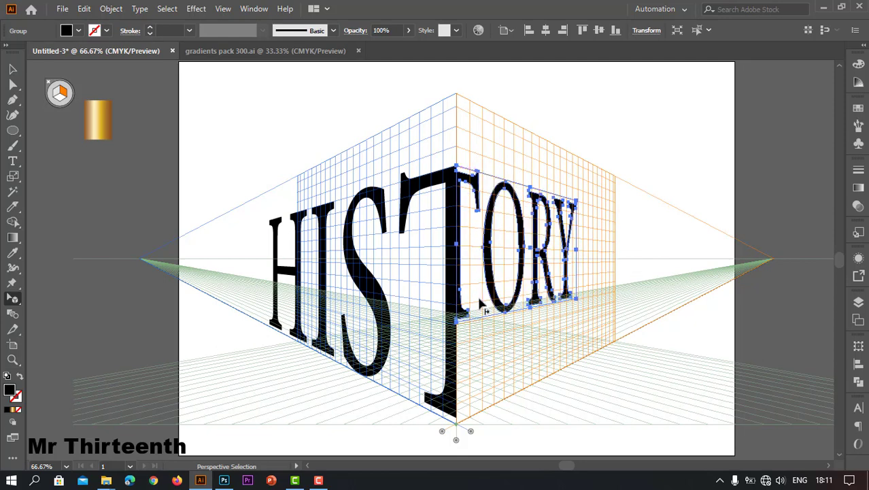
pyautogui.moveTo(457, 319); pyautogui.dragTo(458, 423)
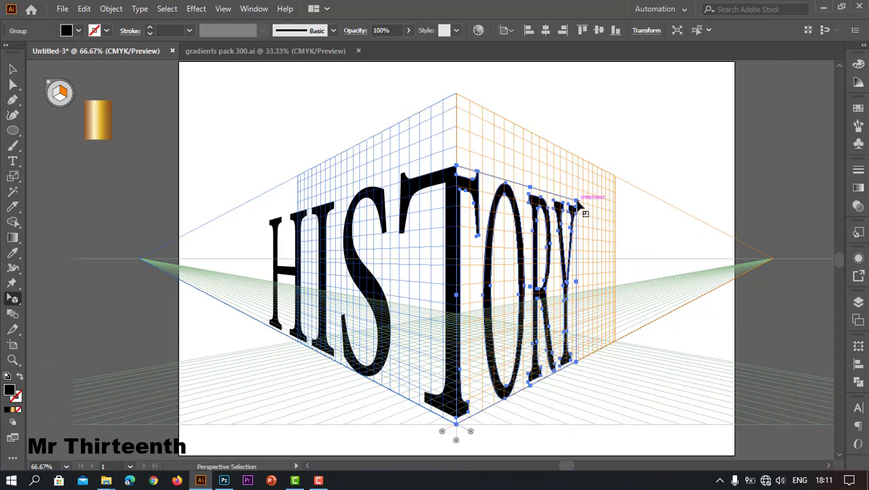
pyautogui.moveTo(576, 203); pyautogui.dragTo(652, 226)
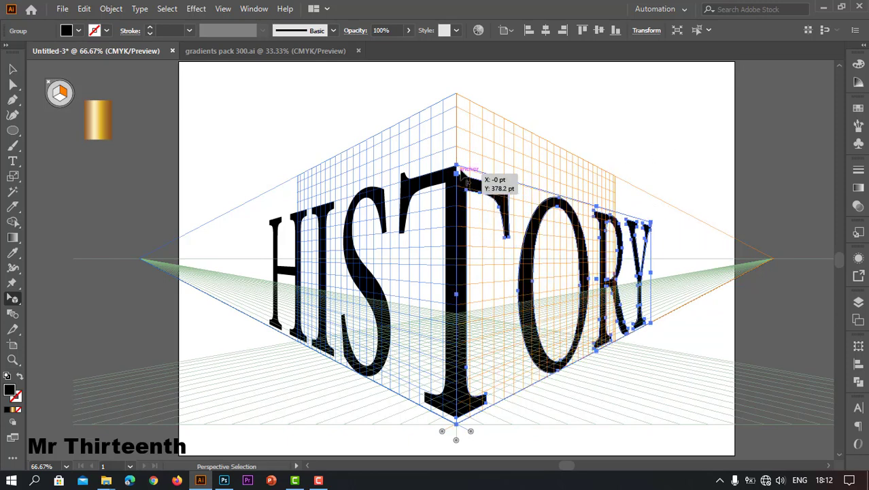
pyautogui.moveTo(462, 176); pyautogui.dragTo(459, 158)
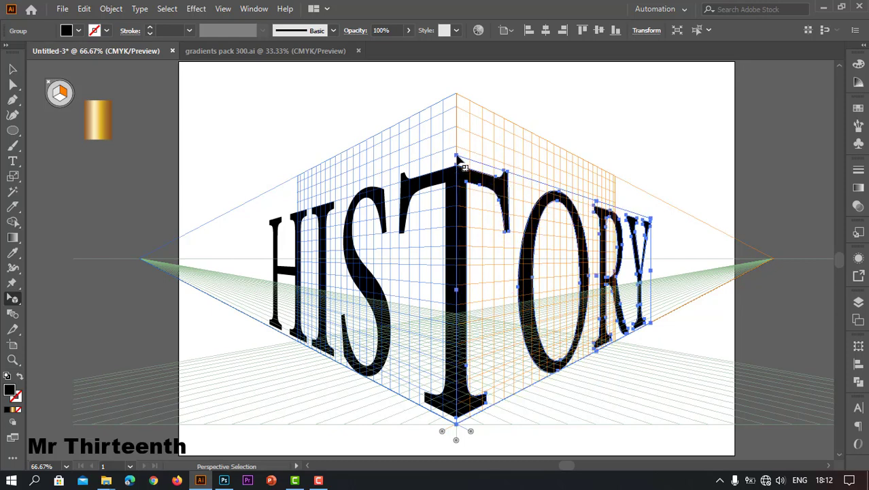
# Deselect the lettering and hide the perspective grid.
pyautogui.click(549, 109)
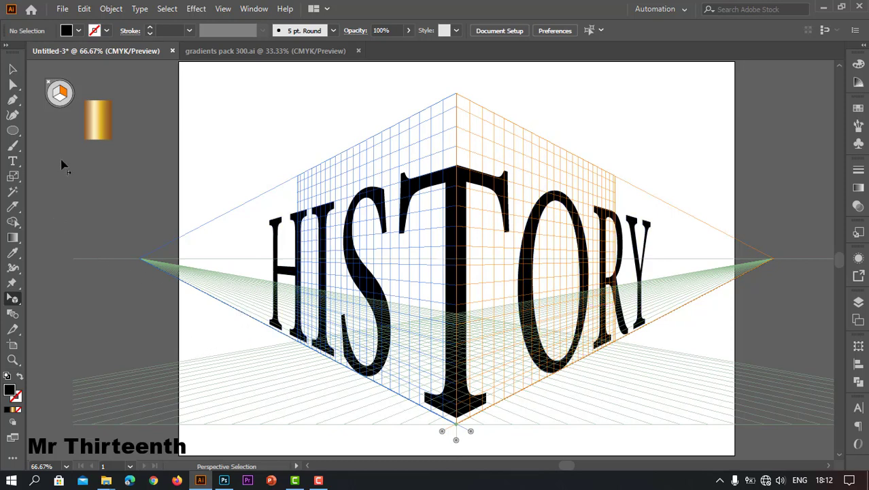
pyautogui.click(49, 85)
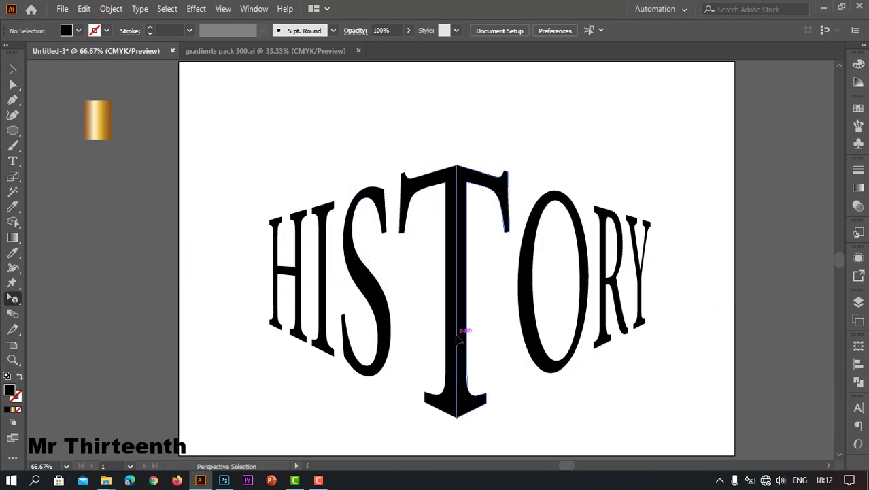
# Fill the left half of the word with the sample rectangle's gold gradient using the Eyedropper, and open the gradient settings.
pyautogui.scroll(-2, 470, 316)
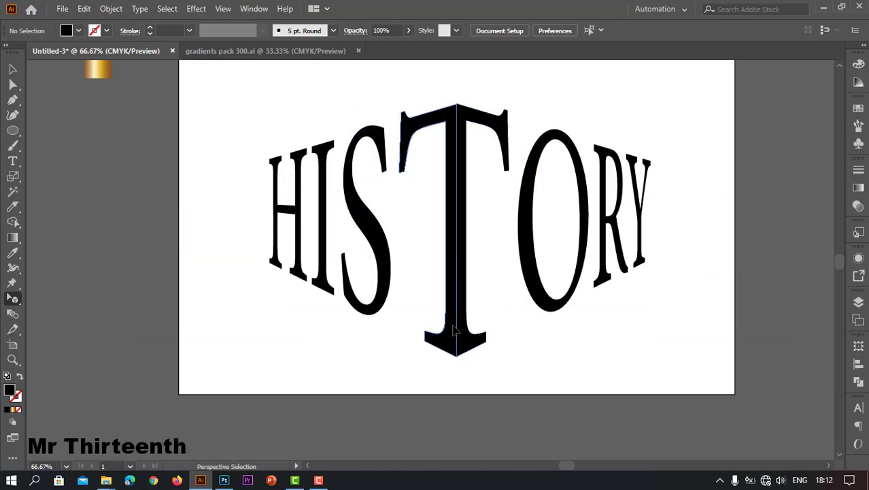
pyautogui.click(456, 329)
pyautogui.press('1')
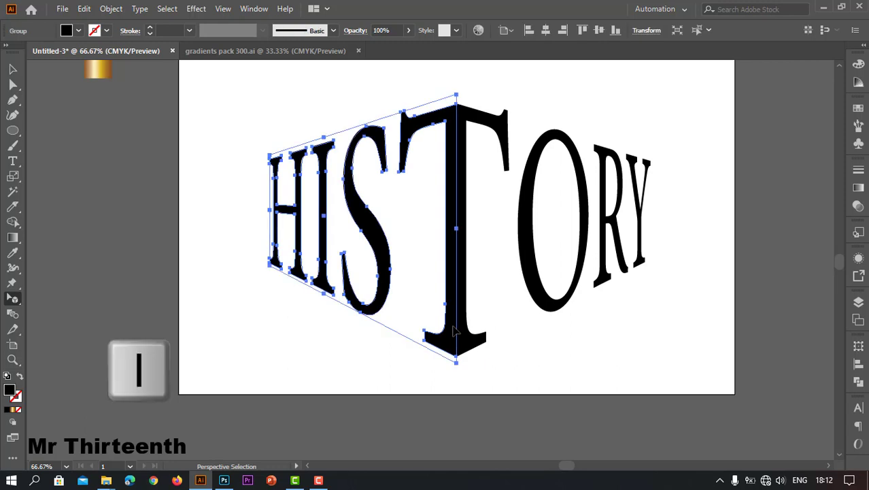
pyautogui.press('i')
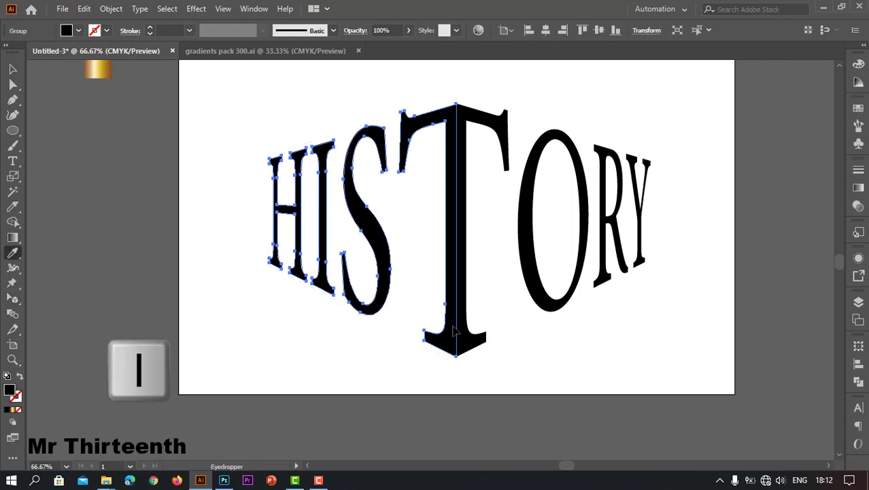
pyautogui.click(106, 74)
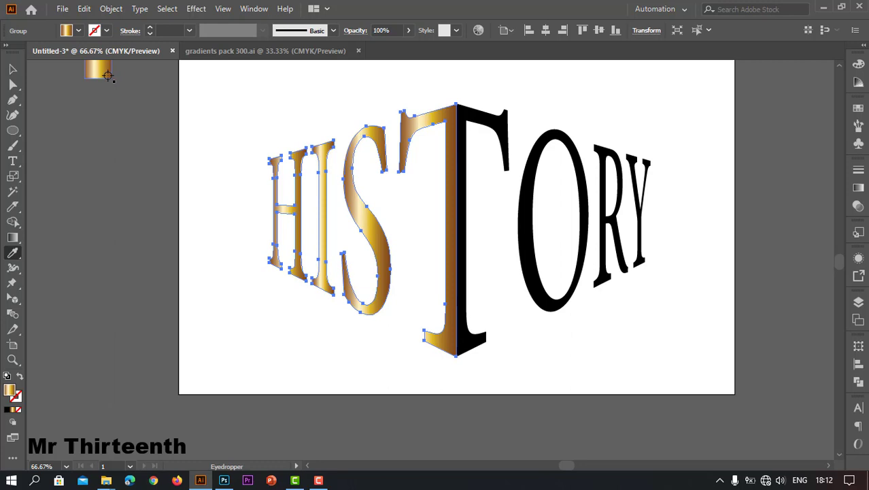
pyautogui.click(859, 189)
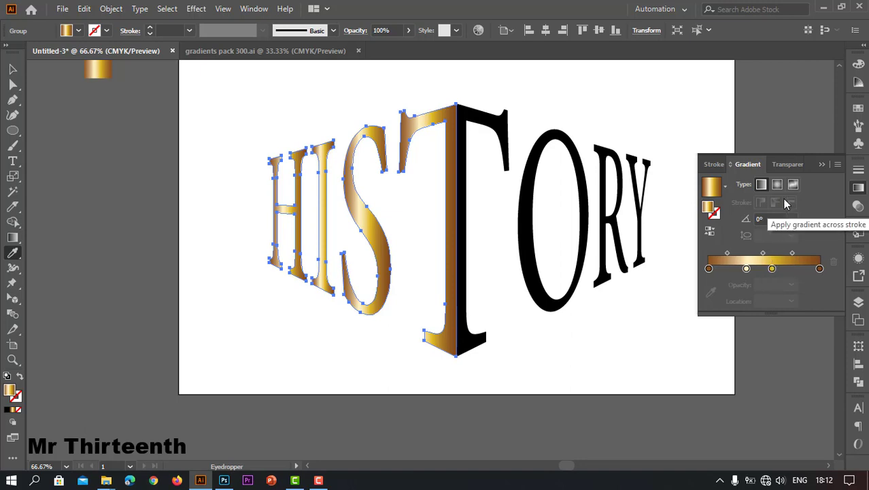
# Try the radial and freeform gradient types on the left half and return it to linear.
pyautogui.click(778, 186)
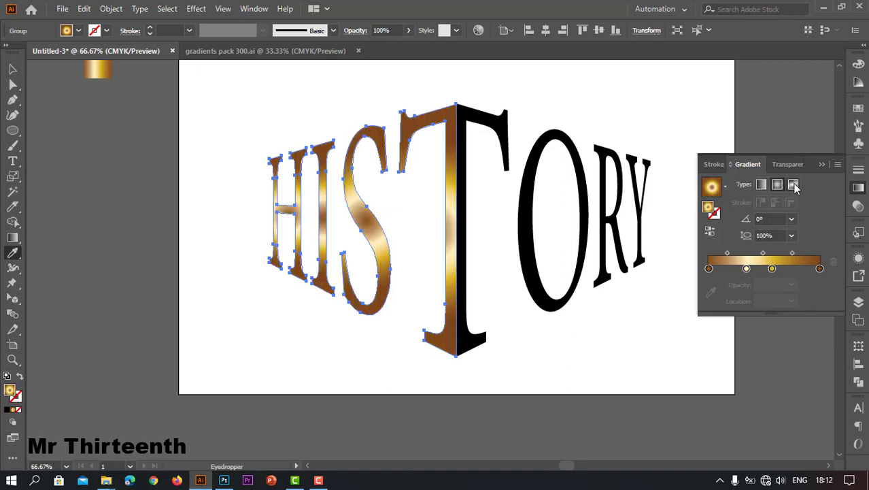
pyautogui.click(795, 185)
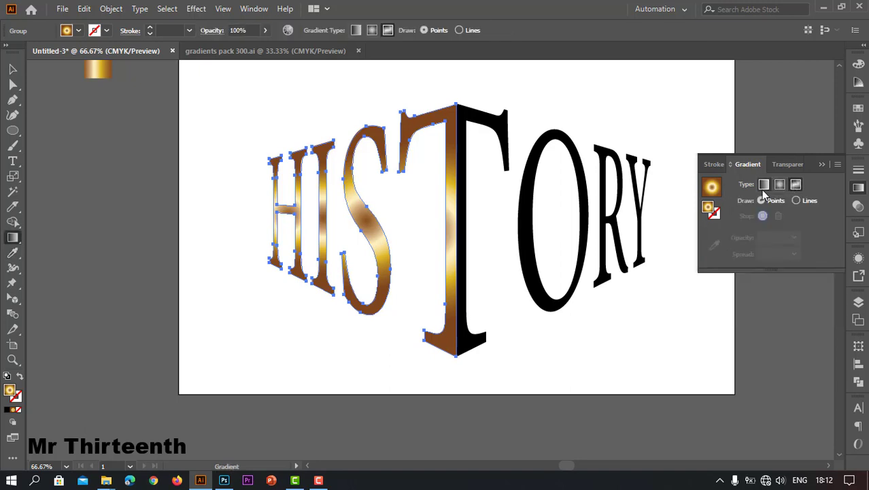
pyautogui.click(795, 202)
pyautogui.click(765, 185)
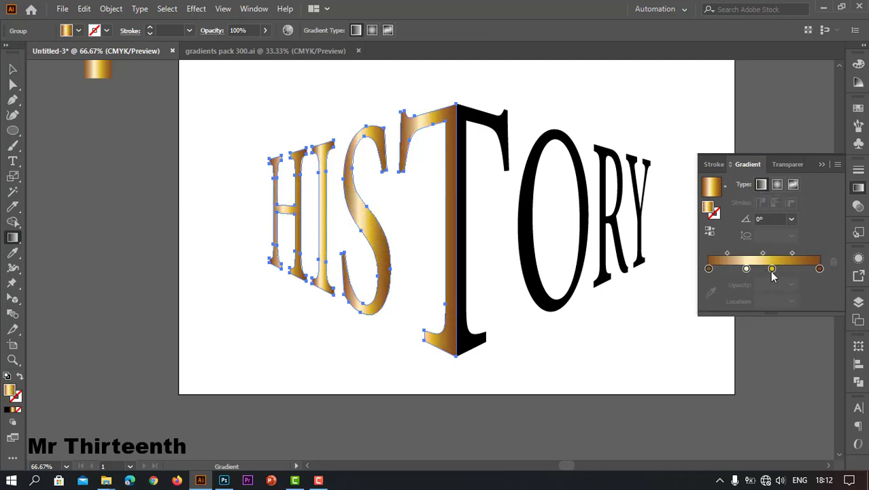
# Move the gradient's yellow stop closer to the brown end and the cream stop to 40.97%, and deselect the left half.
pyautogui.moveTo(772, 268); pyautogui.dragTo(754, 270)
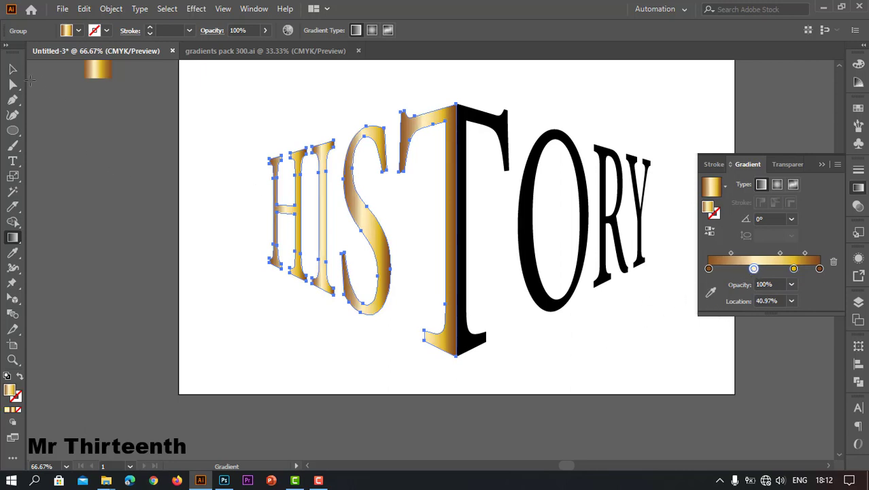
pyautogui.click(12, 69)
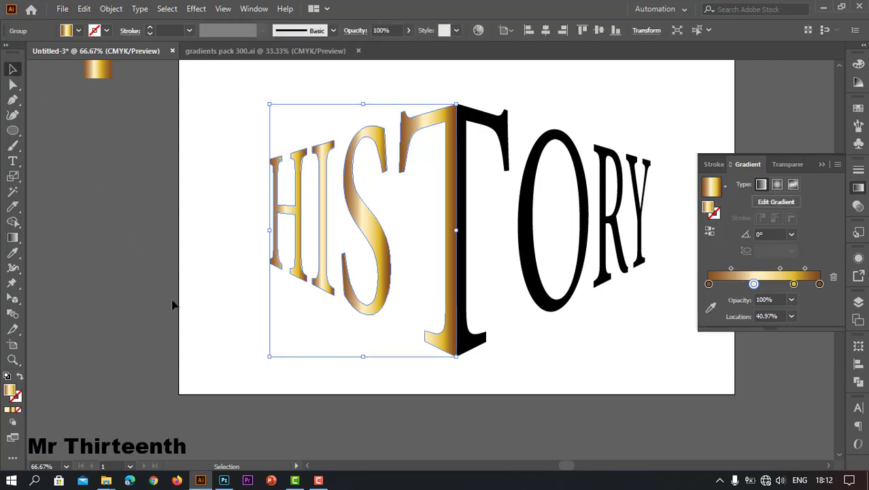
pyautogui.click(459, 412)
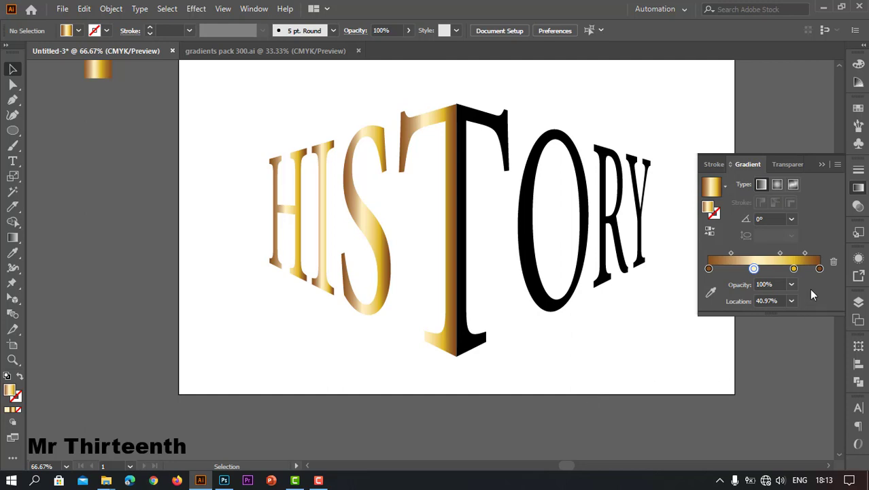
# Apply the adjusted gold gradient to the right half of the word, deselect it and close the gradient settings.
pyautogui.click(536, 285)
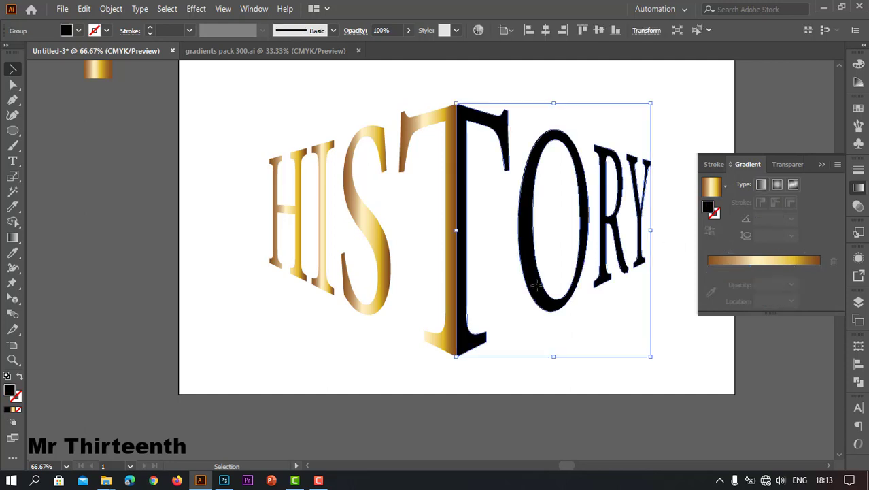
pyautogui.click(715, 190)
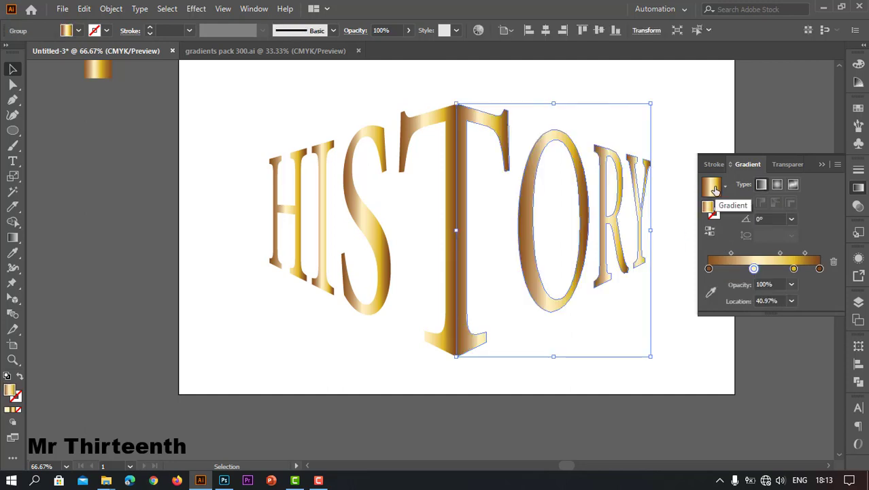
pyautogui.click(762, 385)
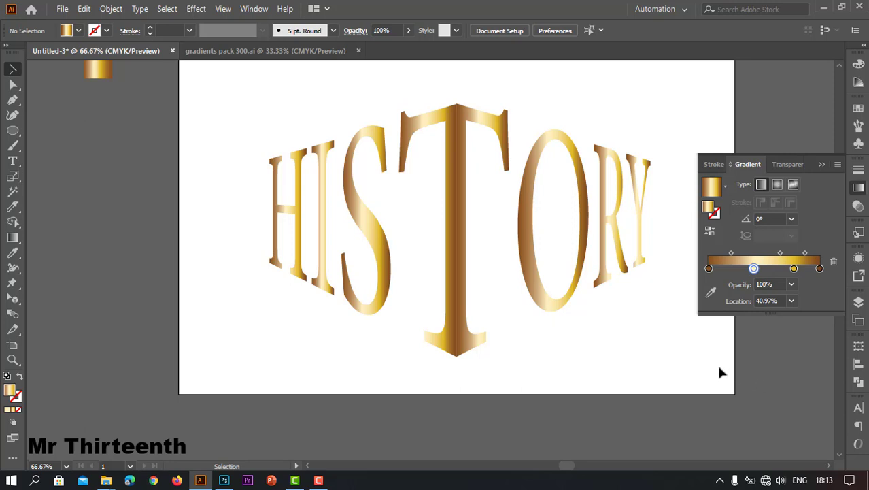
pyautogui.click(820, 166)
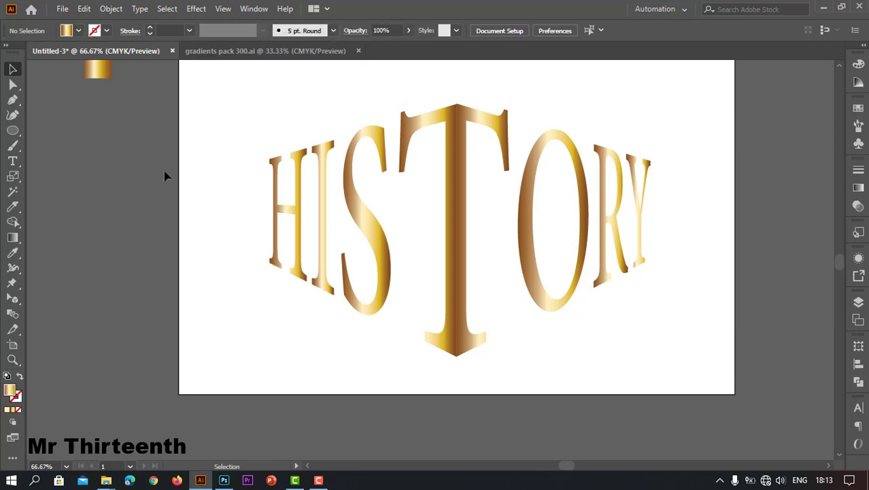
pyautogui.scroll(2, 160, 175)
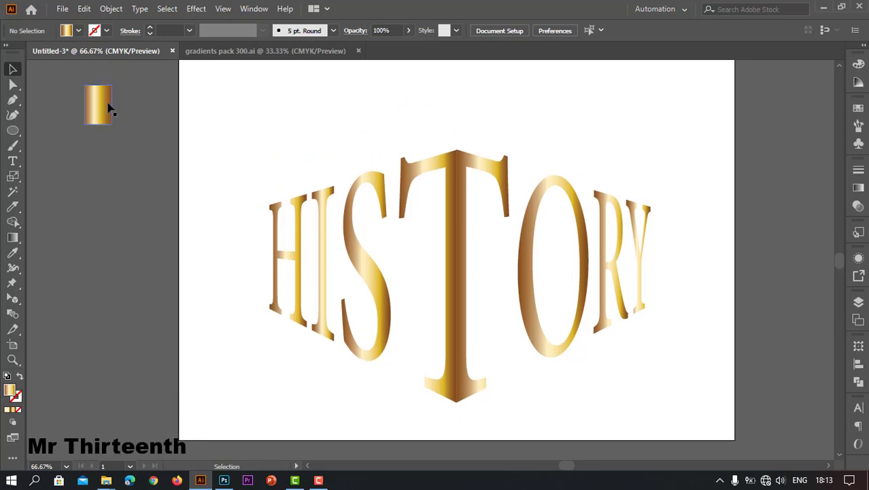